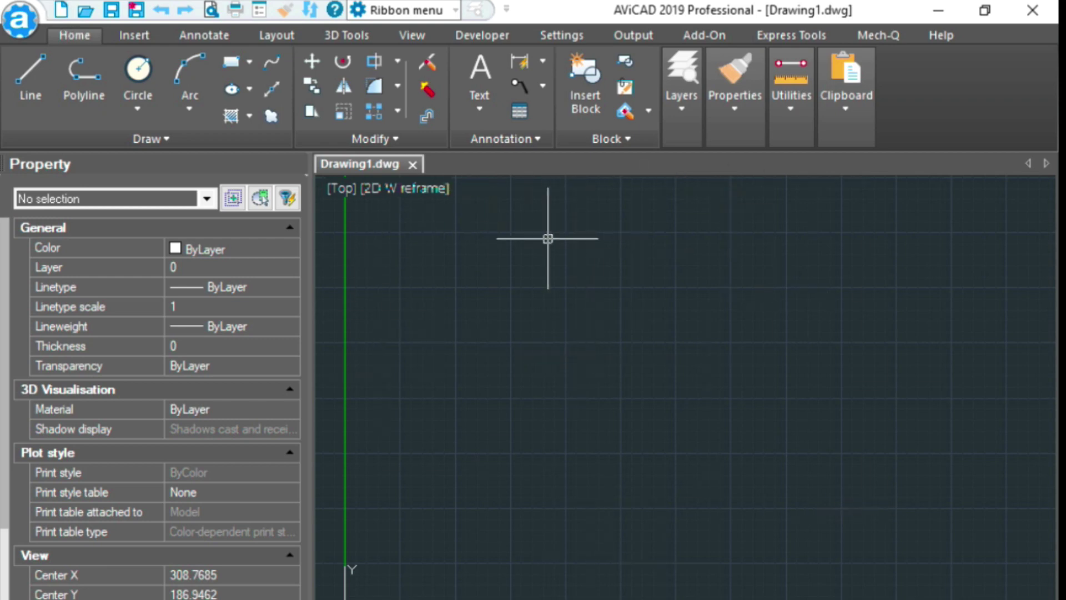
# Open the template chooser from the quick access toolbar to list pcad.dwt and pcadiso.dwt
pyautogui.click(61, 11)
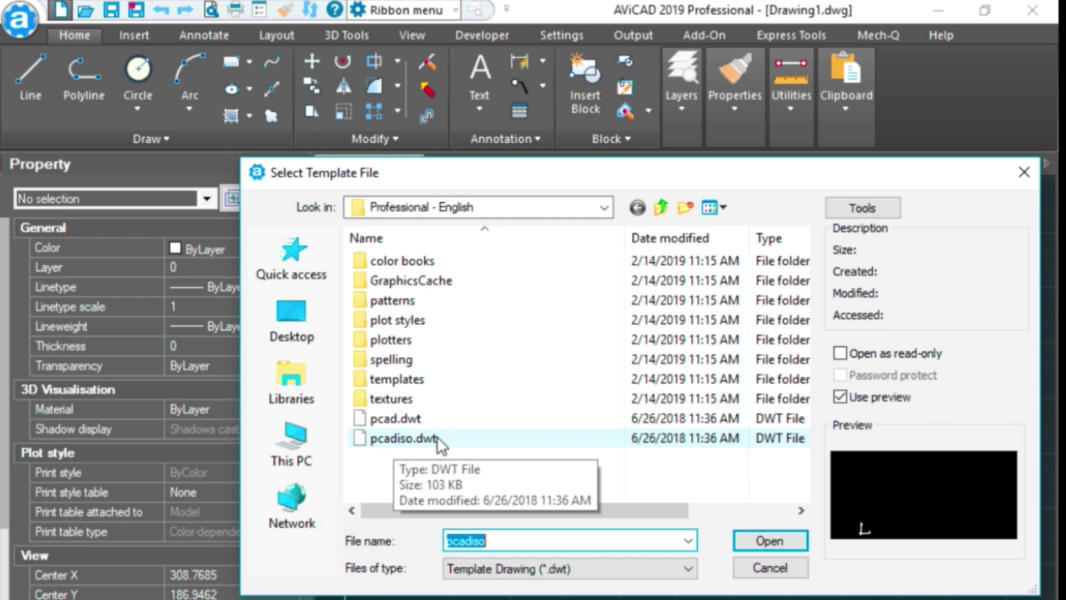
# Close the template chooser and turn on Enable New Drawing Wizard in Options (OP)
pyautogui.click(1023, 173)
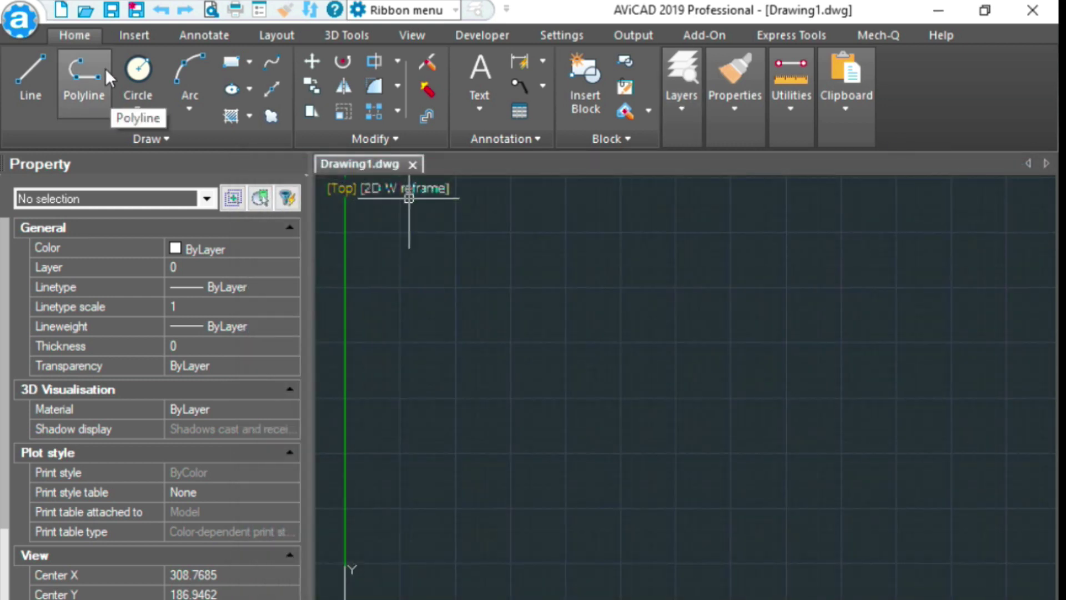
pyautogui.write('op')
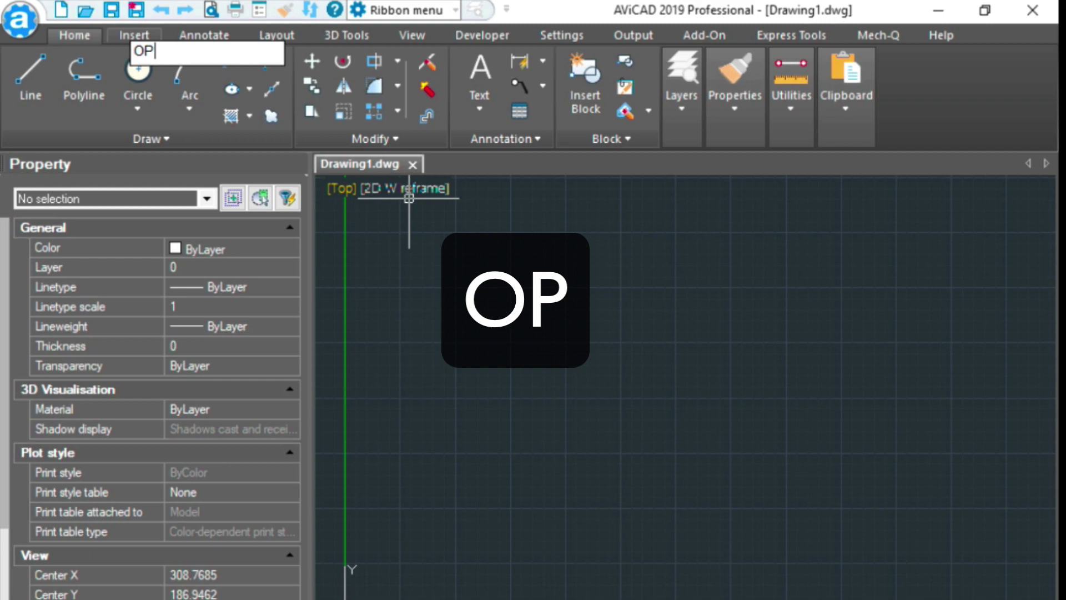
pyautogui.press('Return')
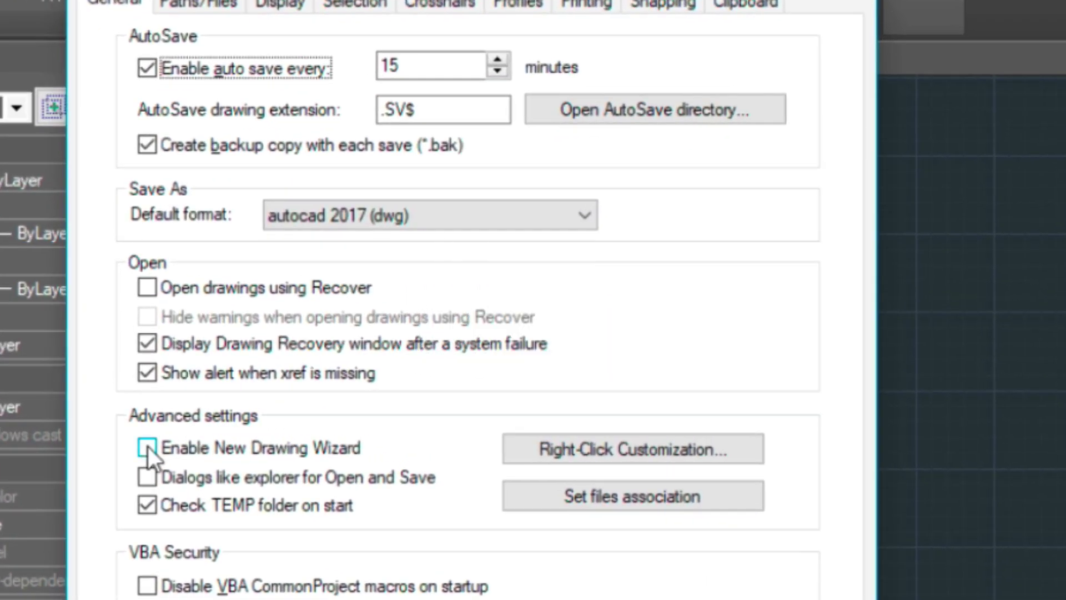
pyautogui.click(141, 451)
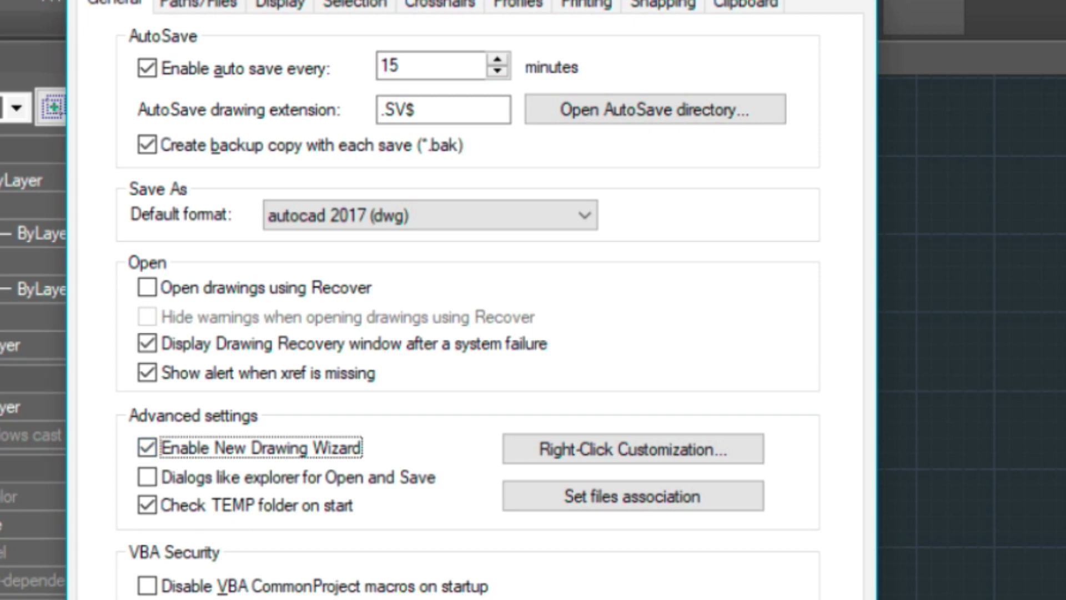
pyautogui.press('Return')
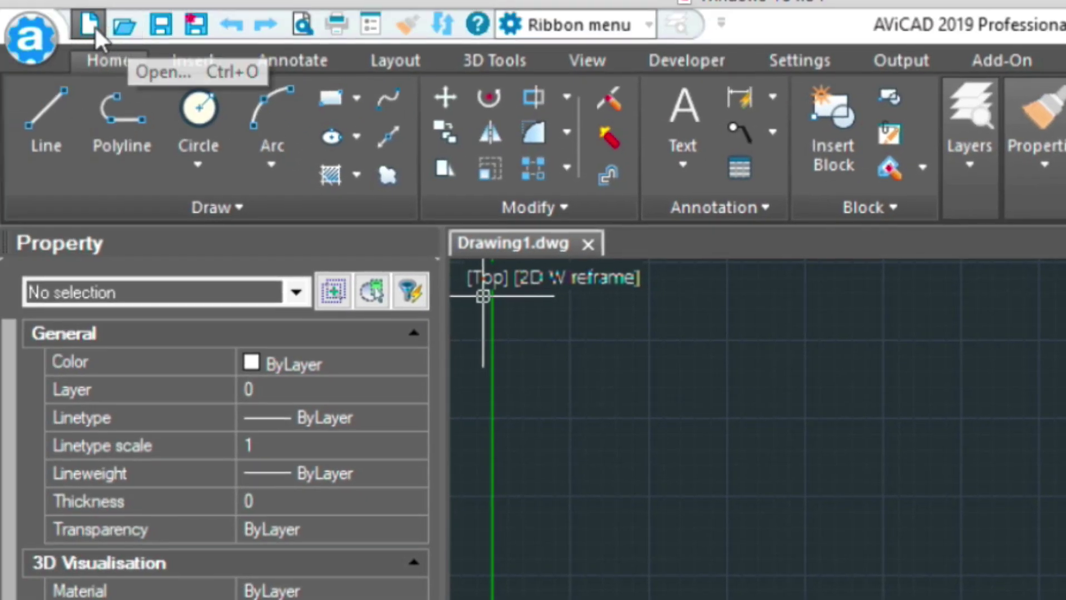
# Start a new drawing with the wizard, choosing Create an entirely new drawing
pyautogui.click(89, 25)
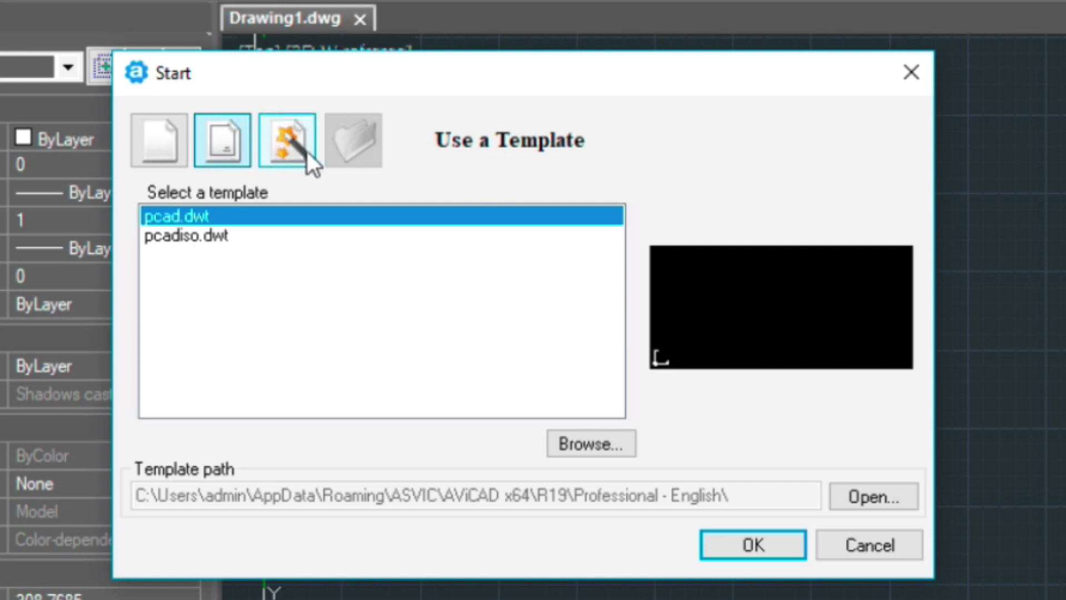
pyautogui.click(292, 147)
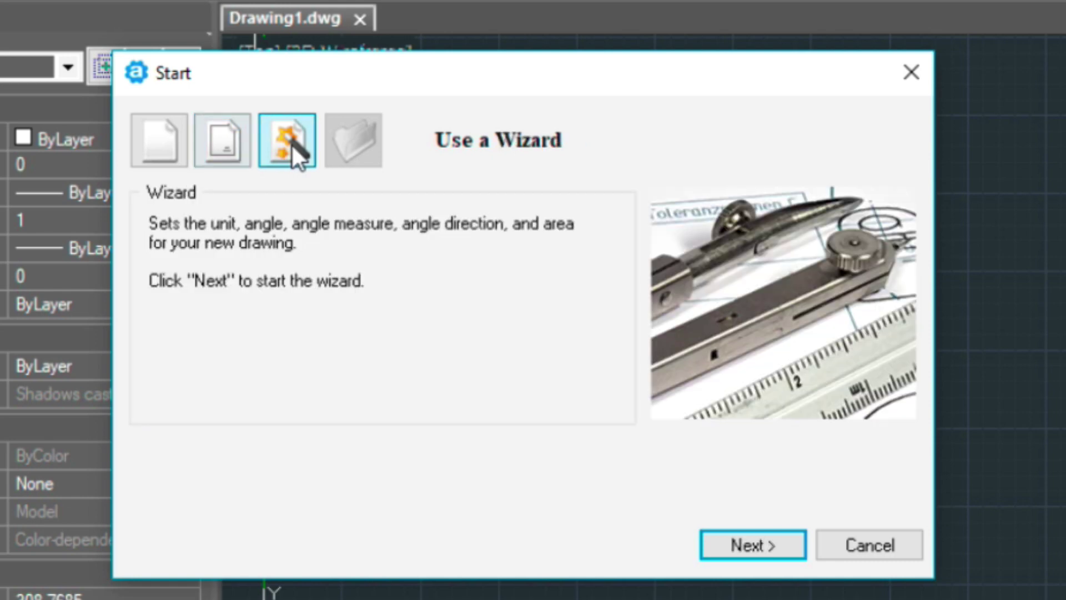
pyautogui.click(776, 550)
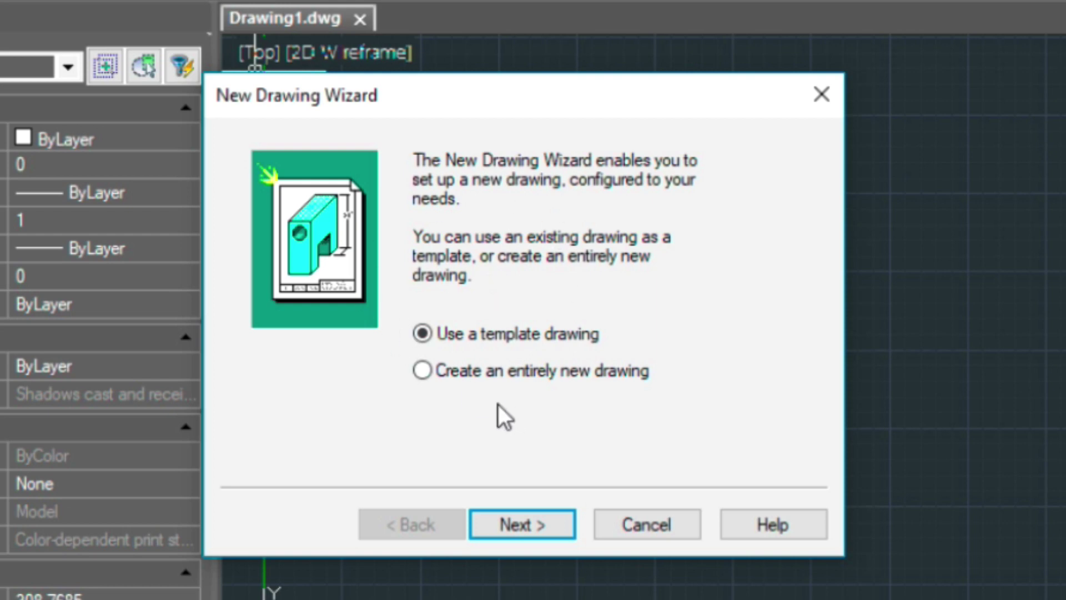
pyautogui.click(422, 371)
# Set Fractional linear units, keeping Feet/Inches, Decimal degrees and color-dependent print styles, then finish
pyautogui.click(551, 523)
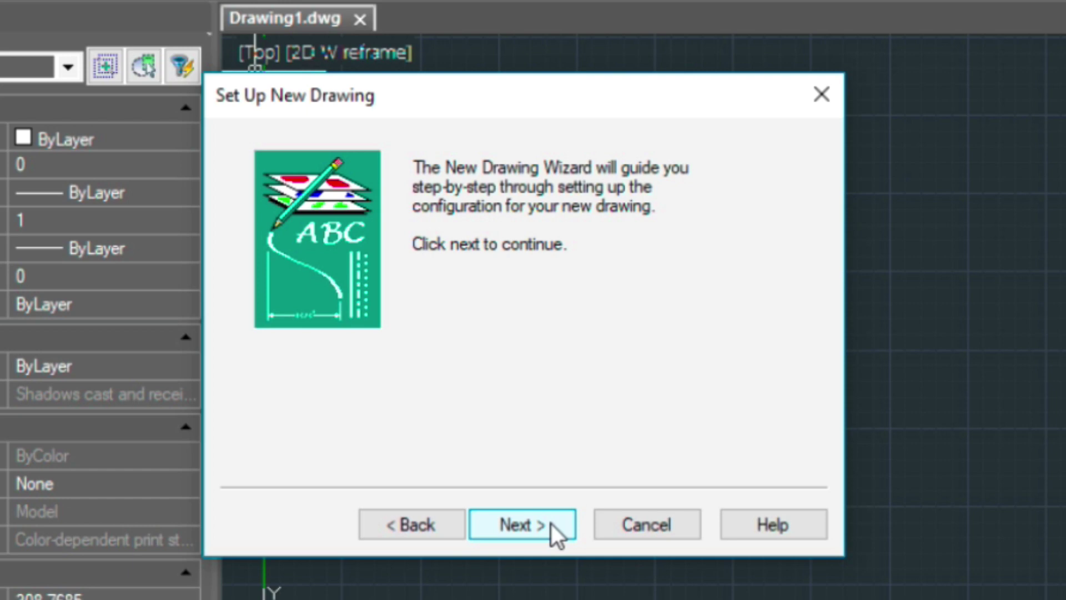
pyautogui.click(551, 523)
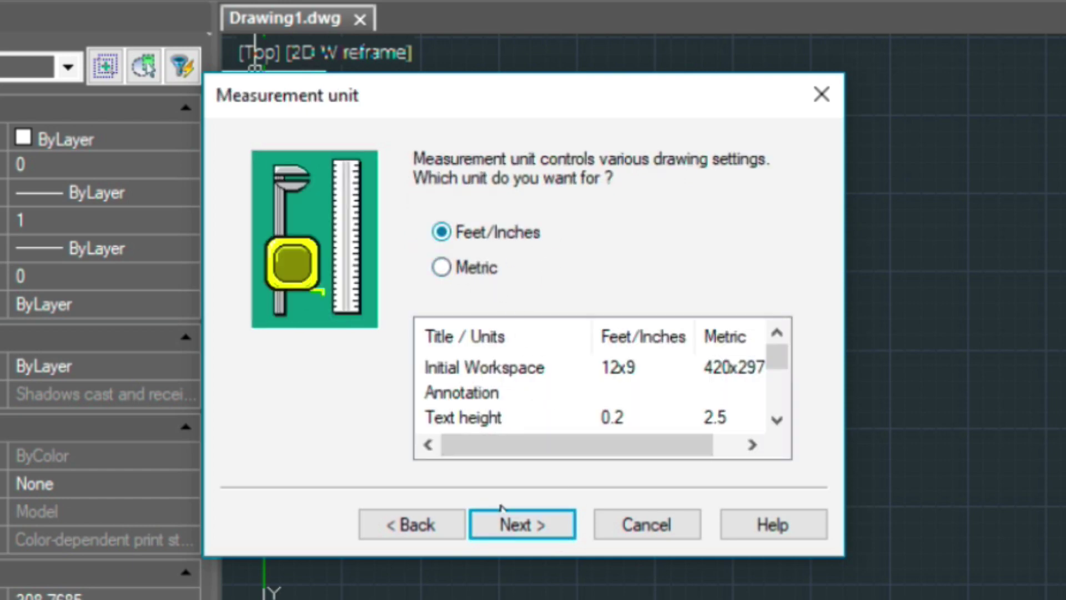
pyautogui.click(547, 534)
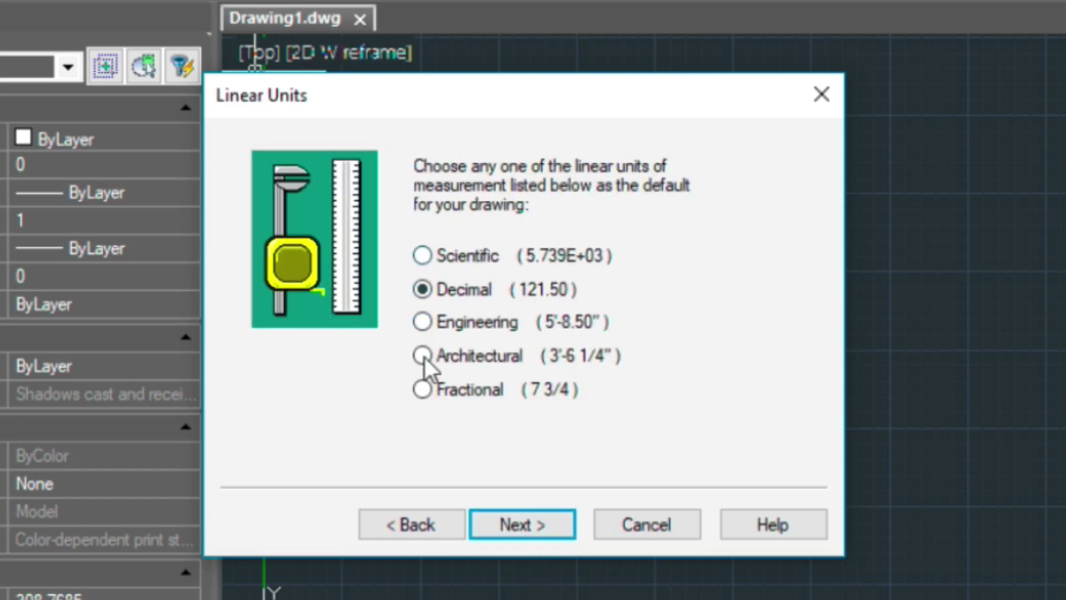
pyautogui.click(425, 393)
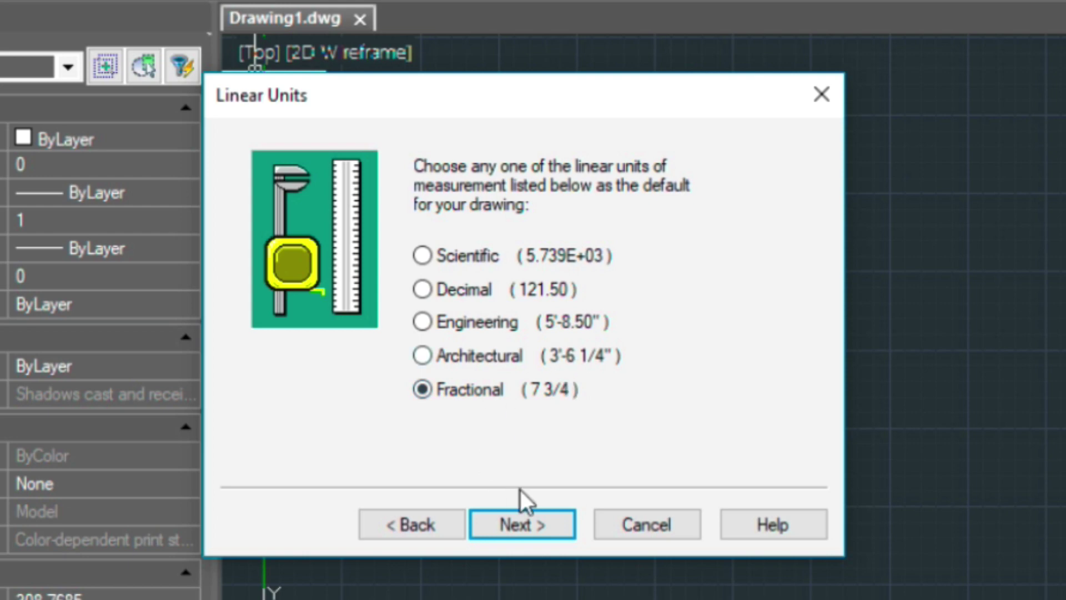
pyautogui.click(527, 534)
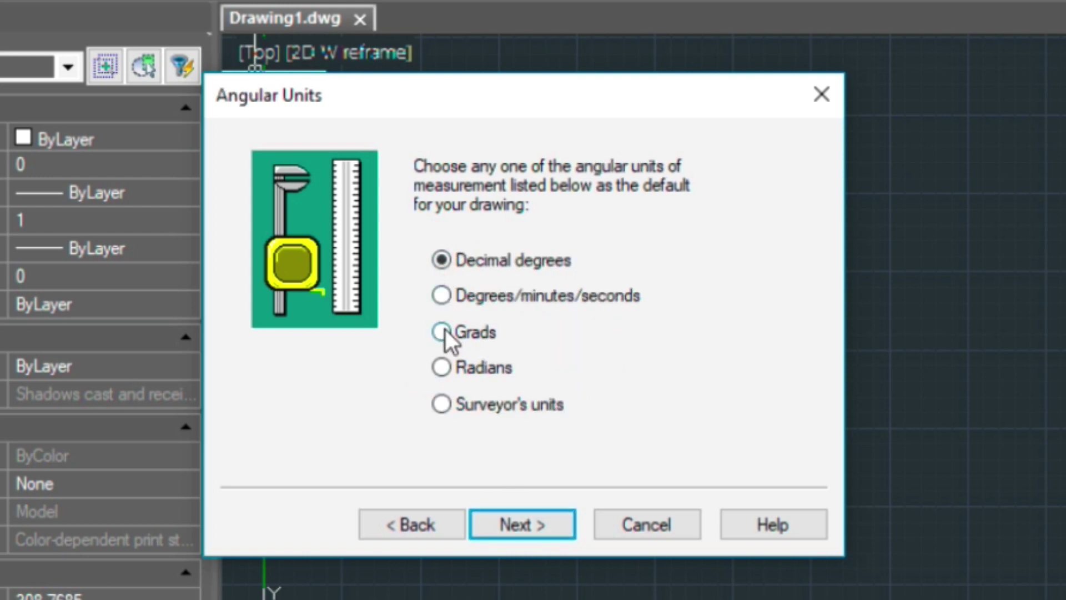
pyautogui.click(550, 525)
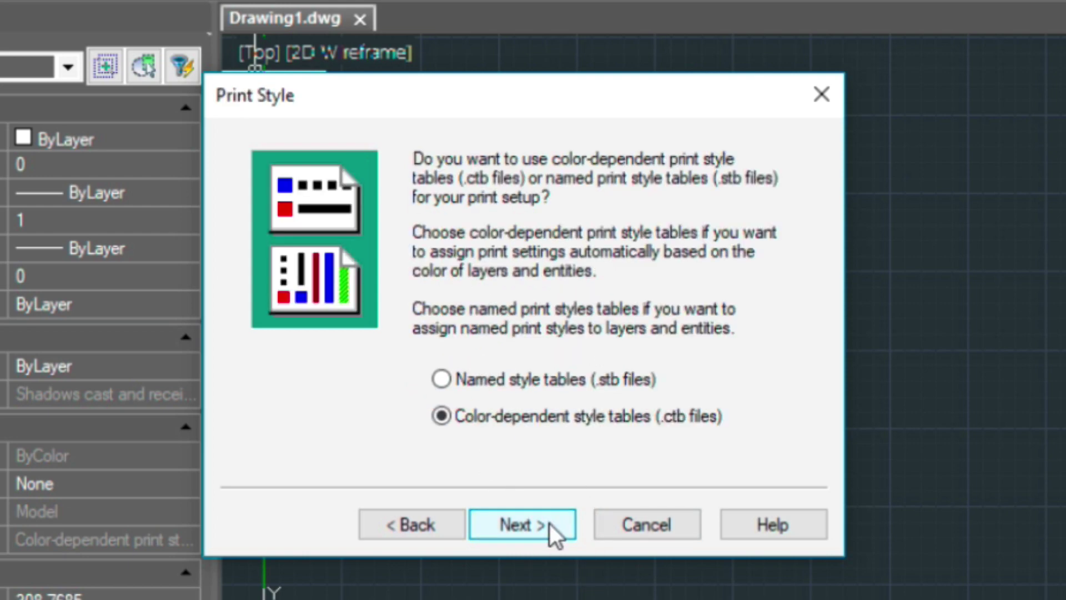
pyautogui.click(550, 525)
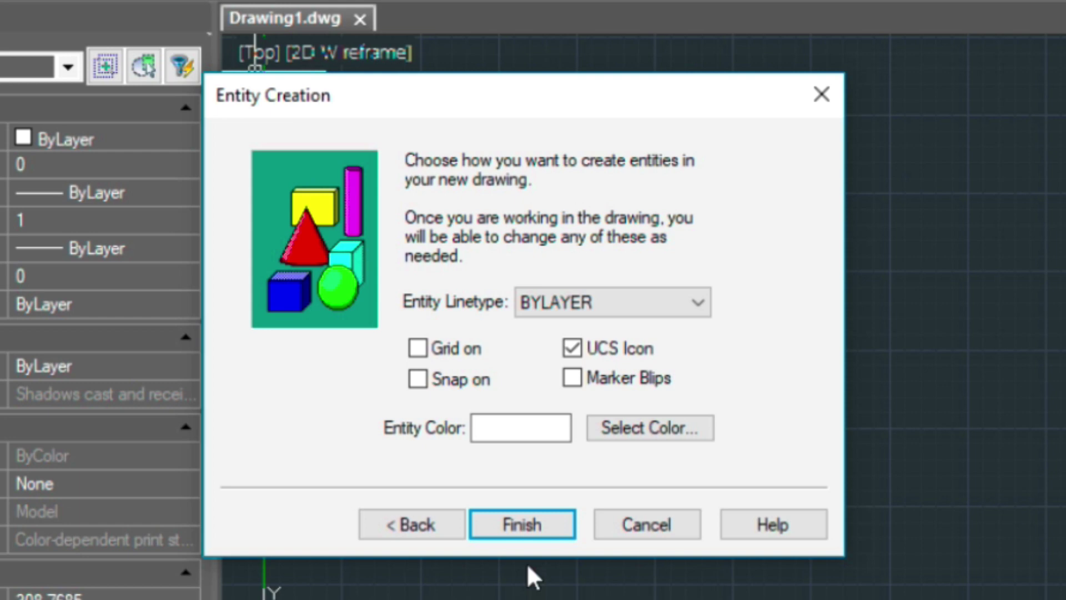
pyautogui.click(539, 526)
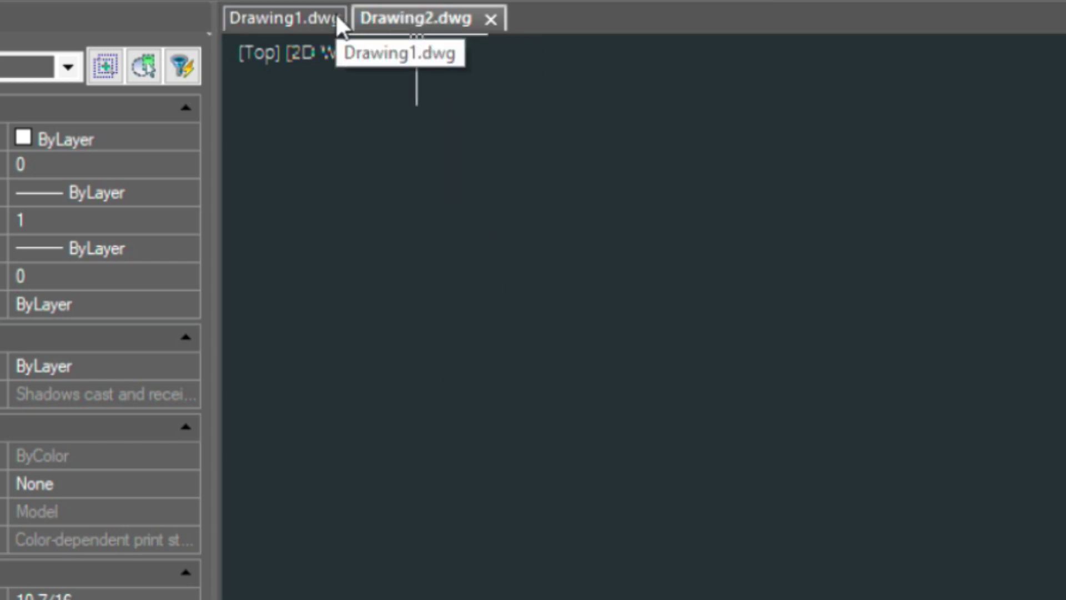
# Close Drawing1.dwg from its tab menu, discarding its unsaved changes
pyautogui.rightClick(300, 15)
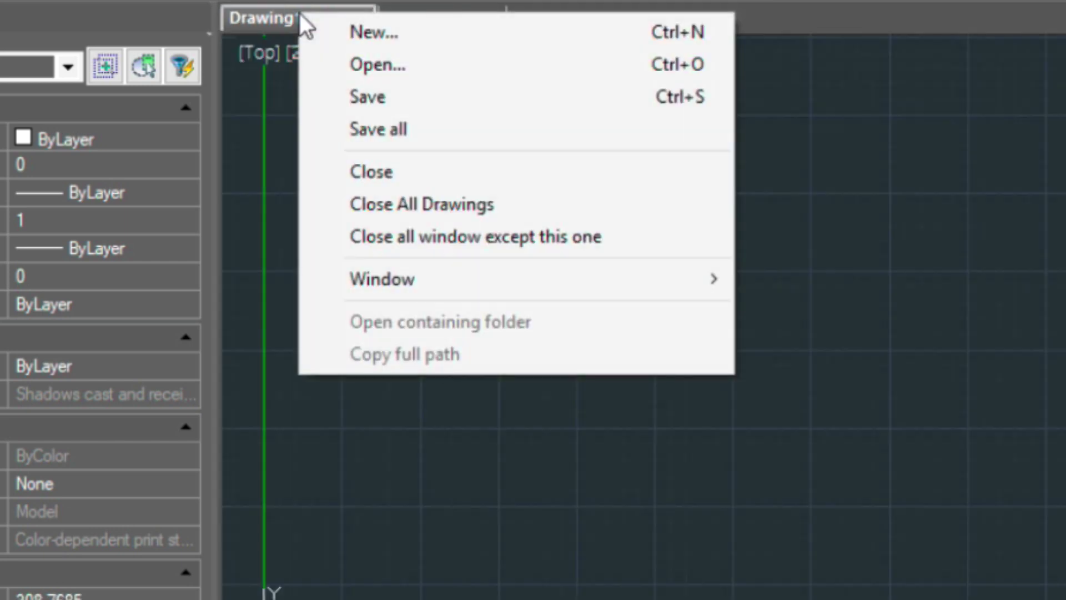
pyautogui.click(420, 175)
pyautogui.click(531, 396)
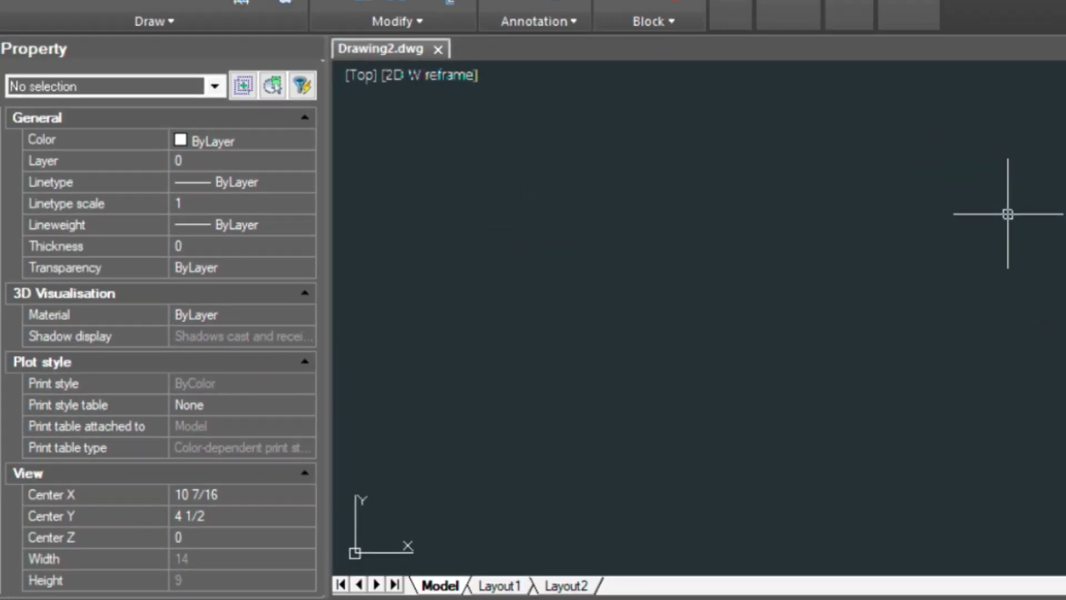
# Switch to the Layout1 layout, then return to the Model tab
pyautogui.click(500, 585)
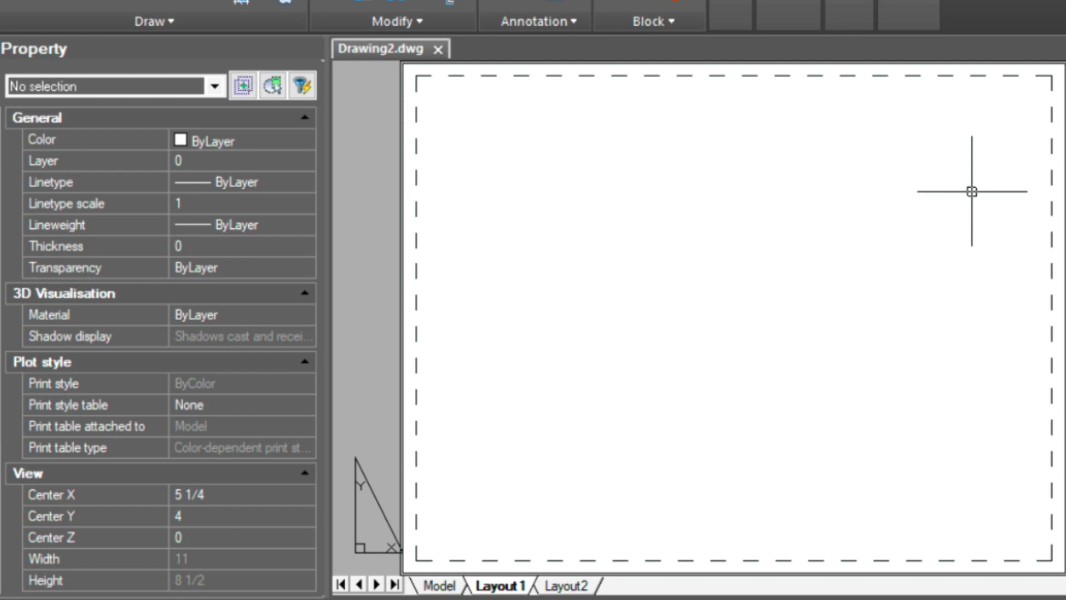
pyautogui.click(439, 585)
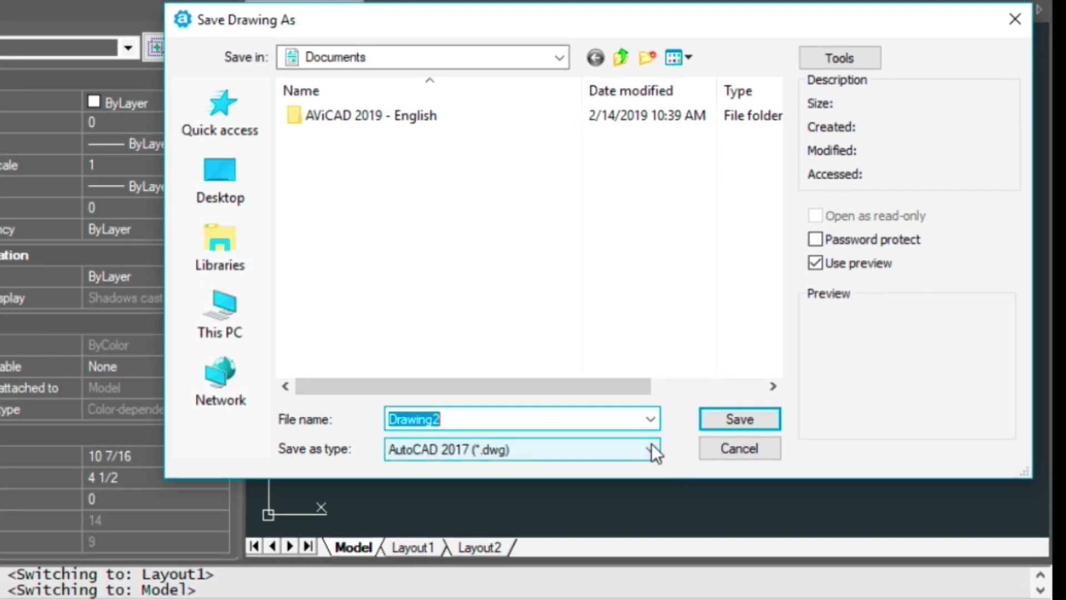
# Set the save type to Drawing Template (*.dwt) and the location to Desktop
pyautogui.click(651, 446)
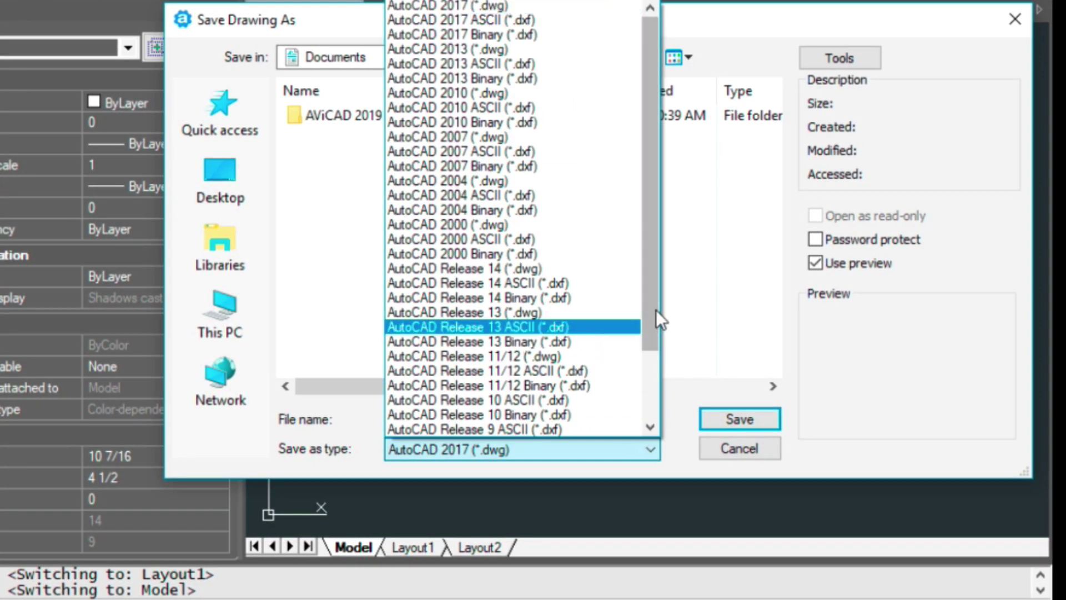
pyautogui.moveTo(655, 316); pyautogui.dragTo(648, 423)
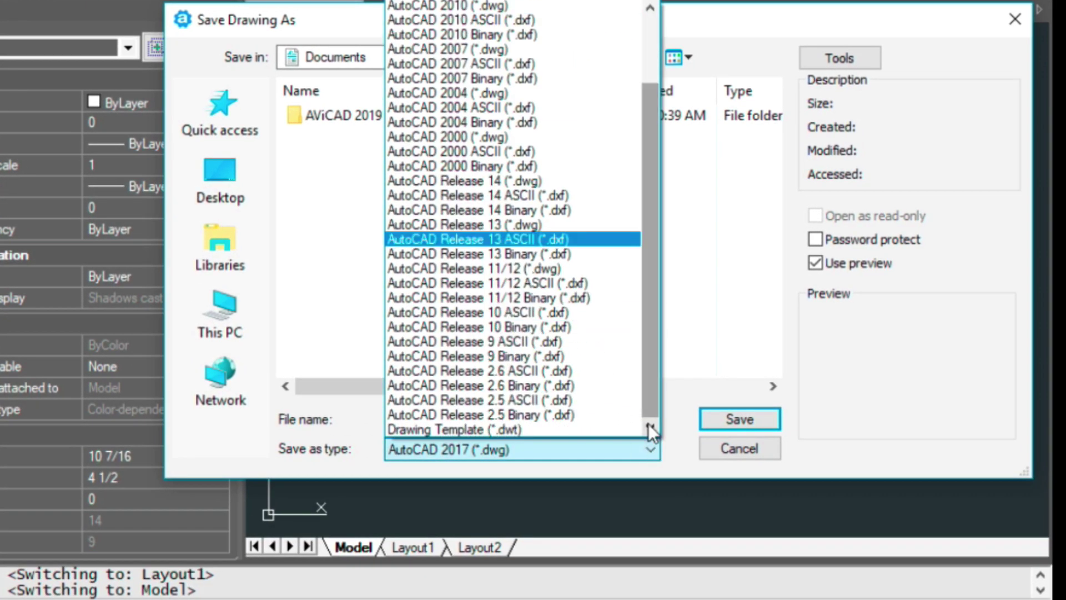
pyautogui.click(485, 427)
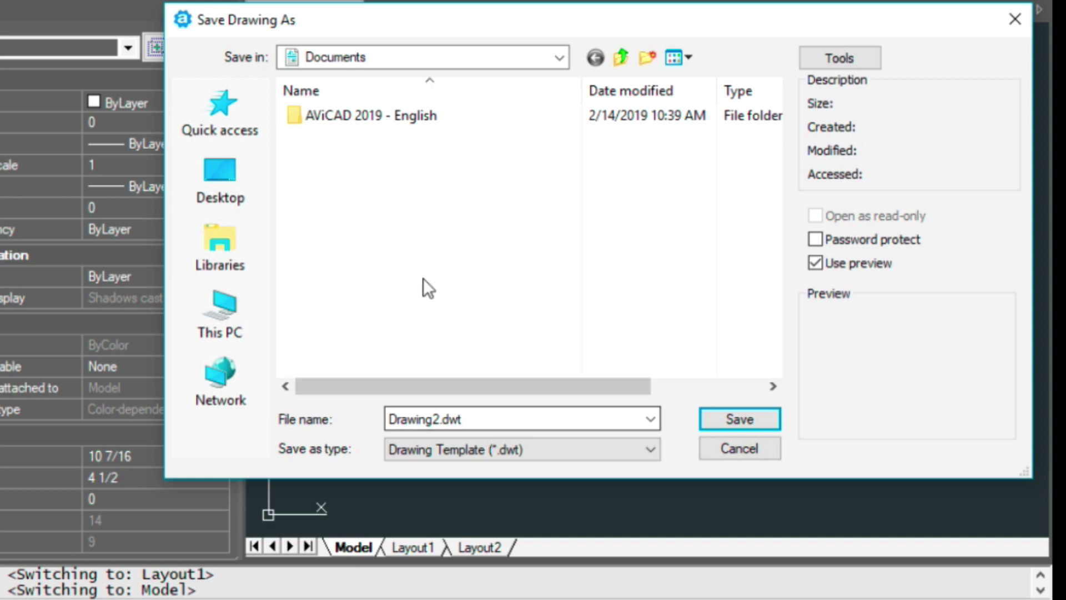
pyautogui.click(217, 166)
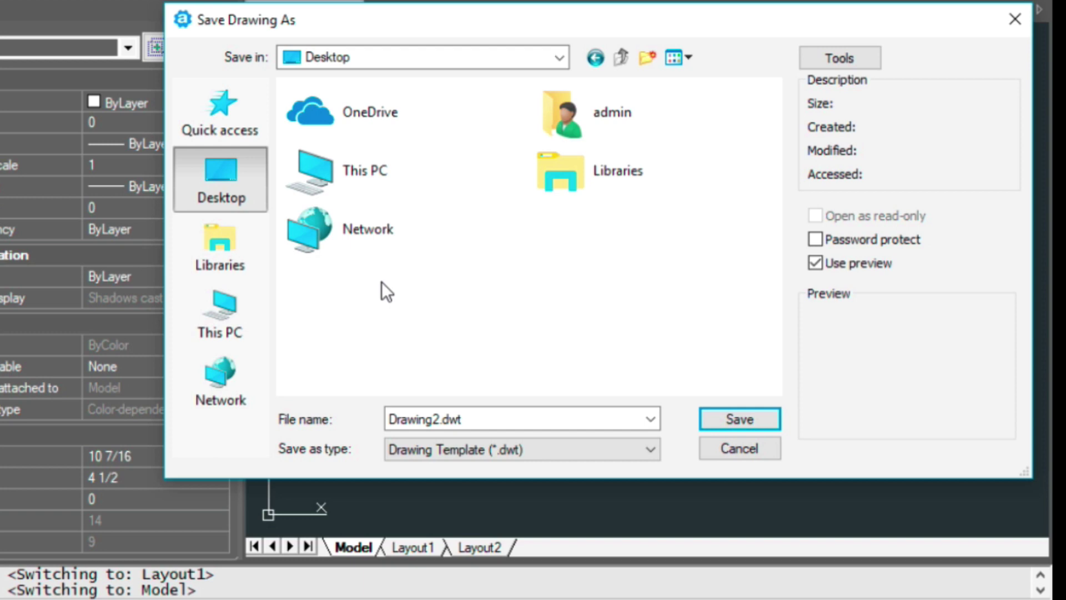
# Rename the file to 'startup' and save it as startup.dwt
pyautogui.click(437, 421)
pyautogui.doubleClick(437, 421)
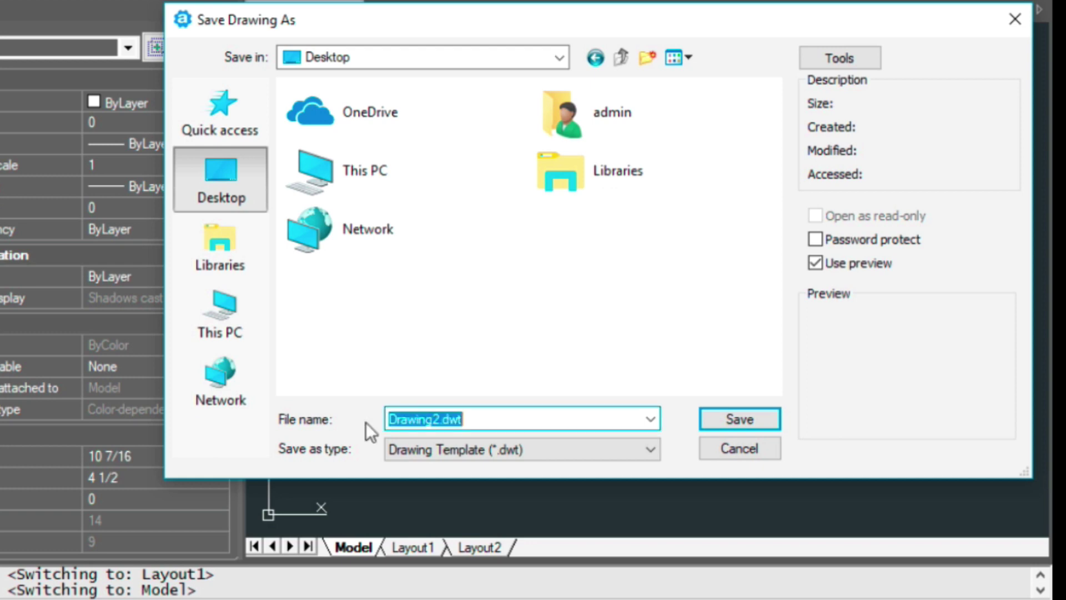
pyautogui.moveTo(434, 420); pyautogui.dragTo(390, 420)
pyautogui.press('Delete')
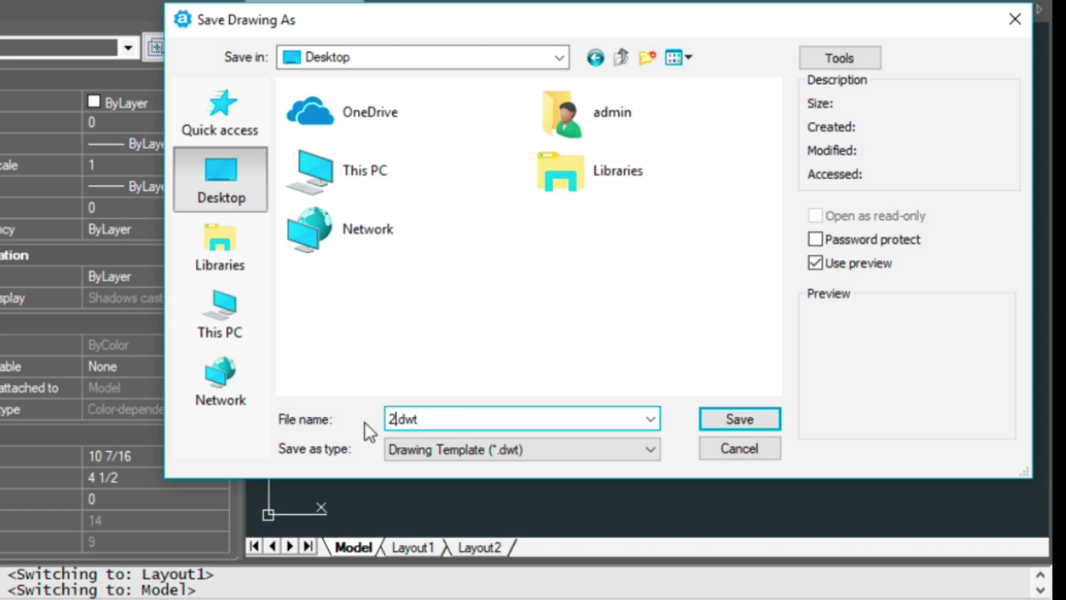
pyautogui.press('Delete')
pyautogui.write('startup')
pyautogui.click(752, 424)
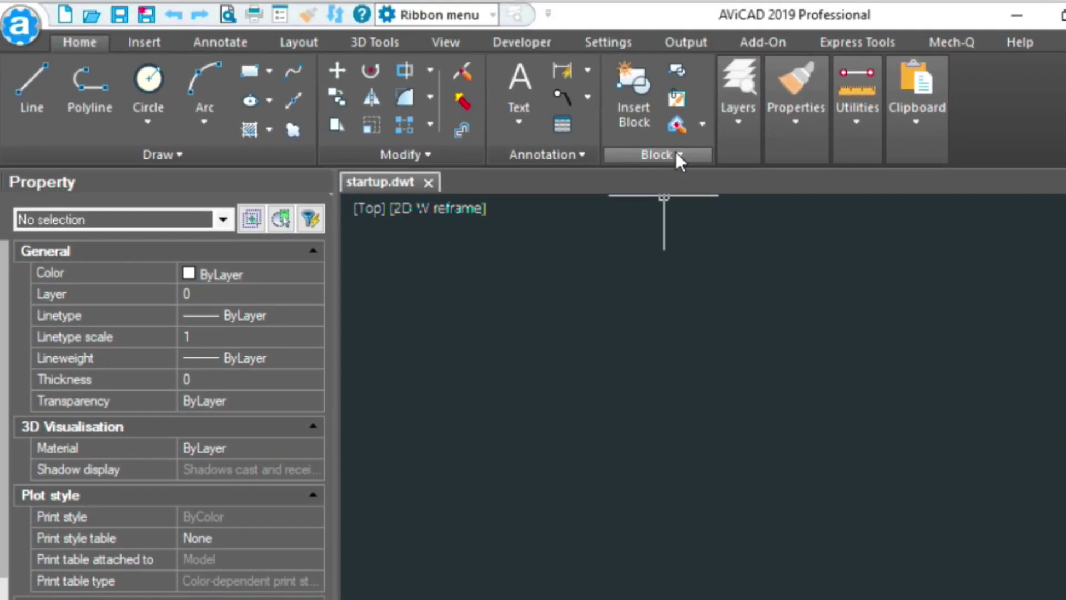
# Create a new drawing from the startup.dwt template on the Desktop via Use a Template
pyautogui.click(66, 15)
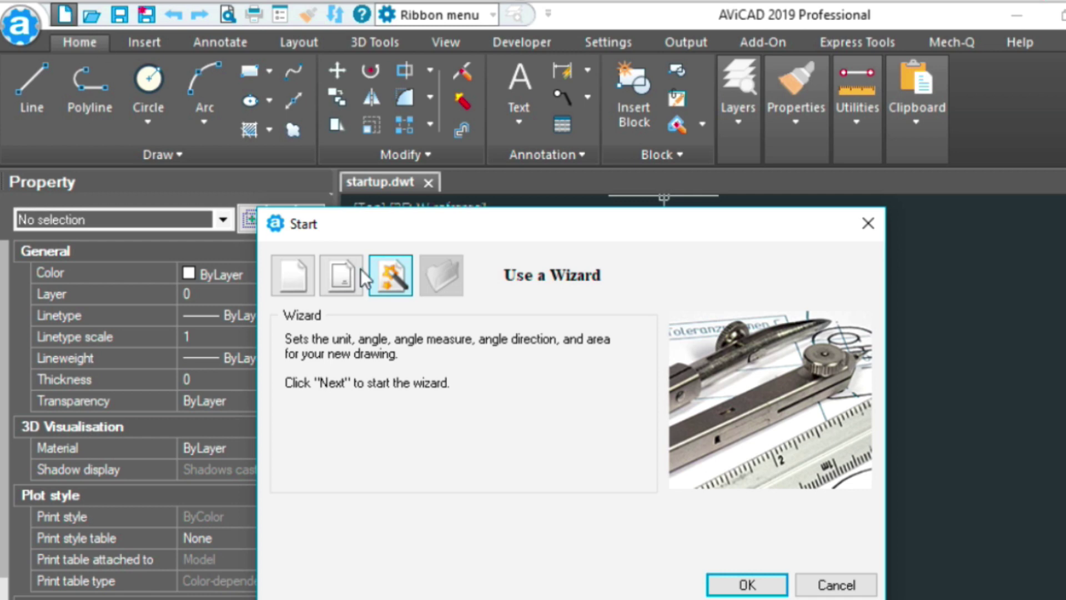
pyautogui.click(344, 274)
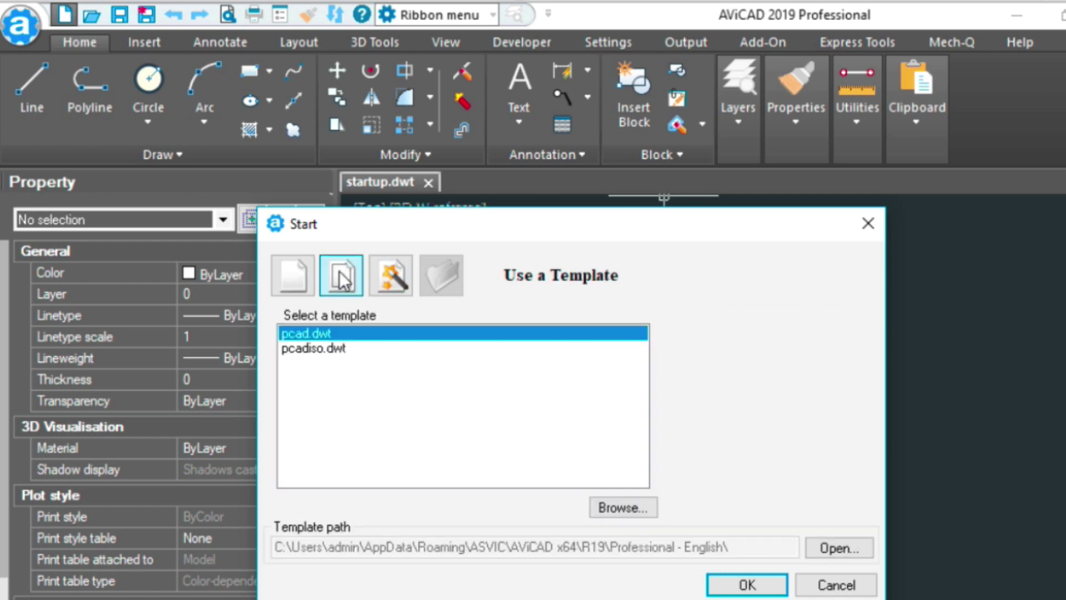
pyautogui.click(648, 507)
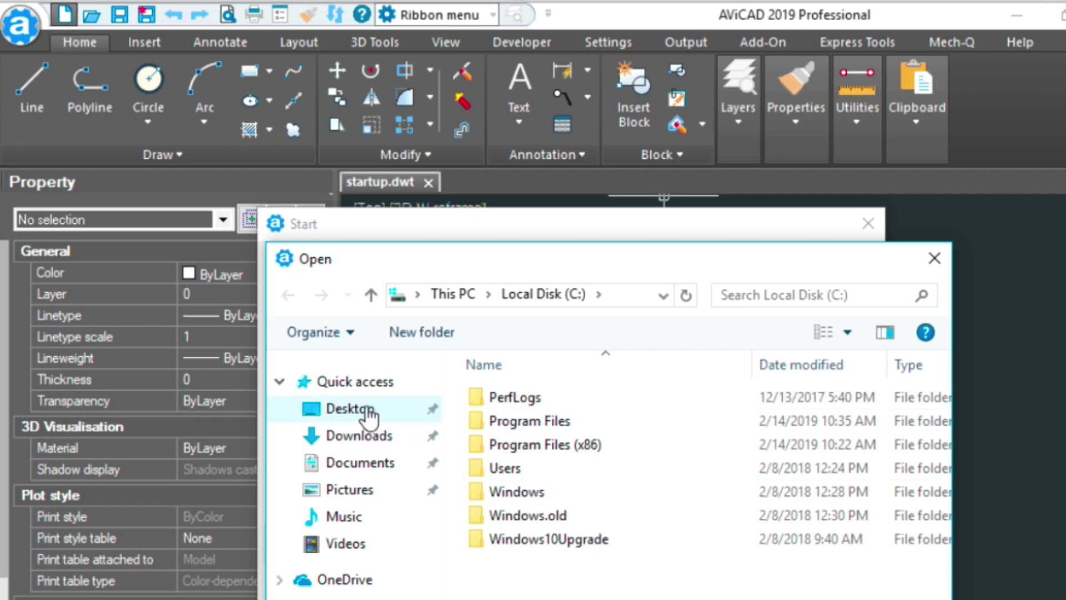
pyautogui.click(350, 409)
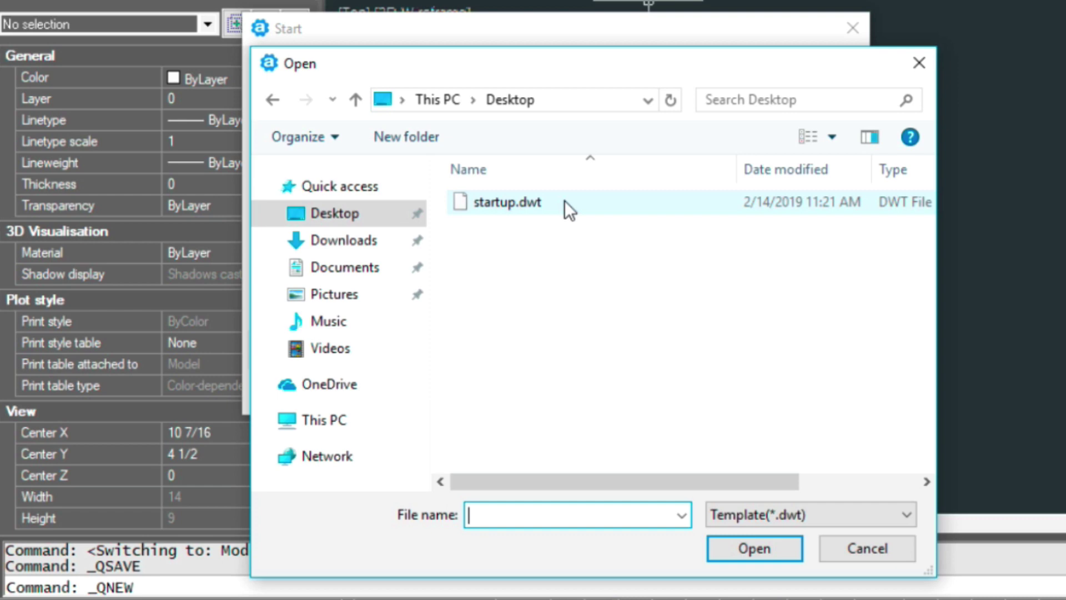
pyautogui.click(538, 201)
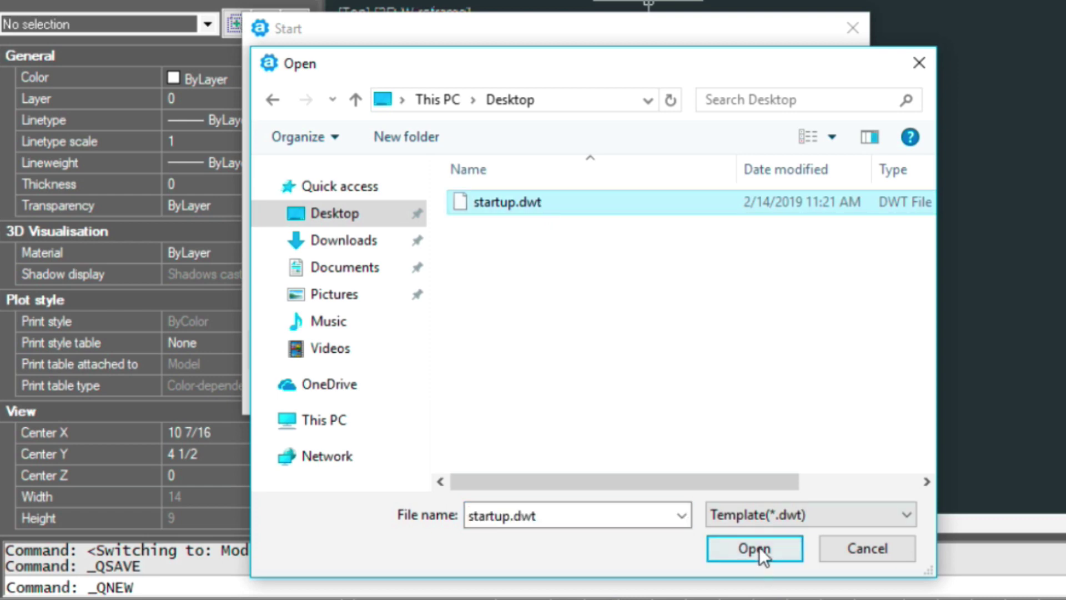
pyautogui.click(754, 548)
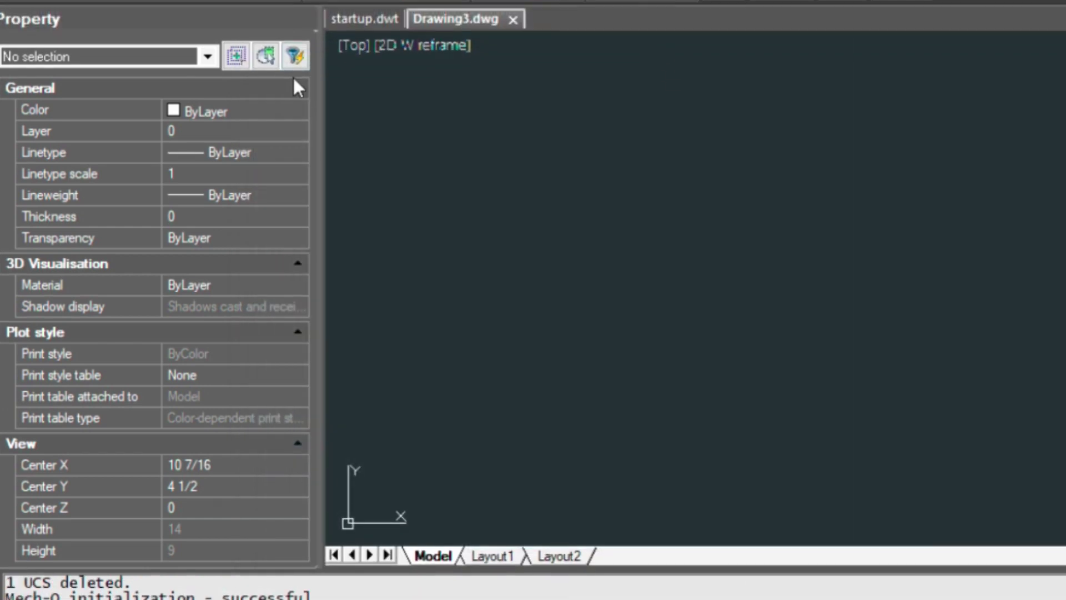